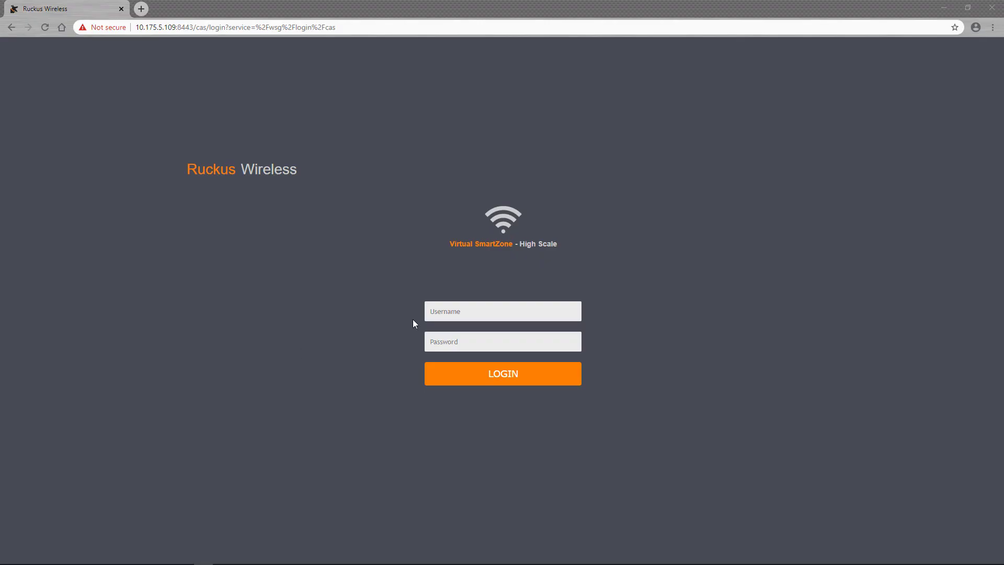
Log in to the controller as admin with the account password.
click(436, 310)
text(a)
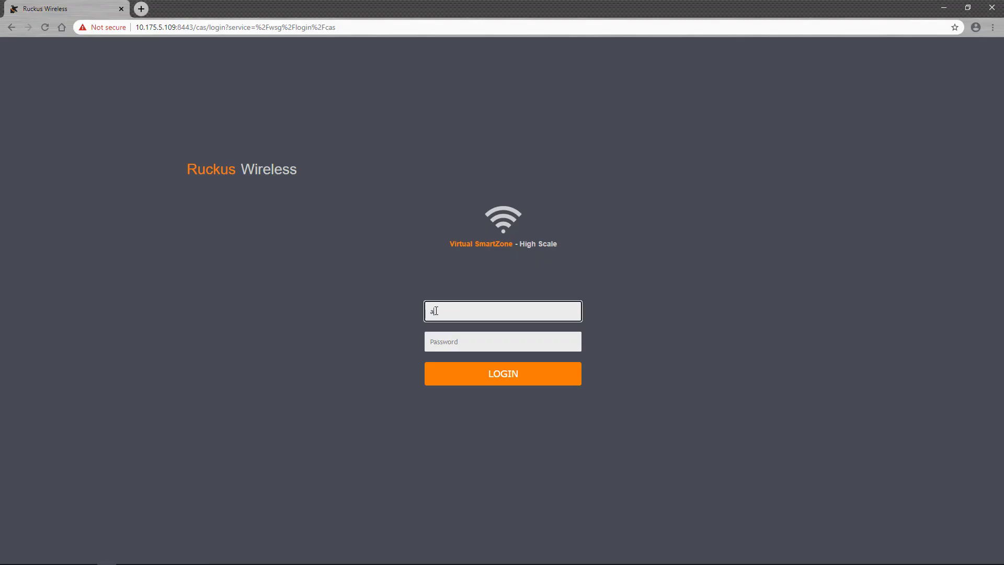
text(dmin)
key(Tab)
text(••••••••••)
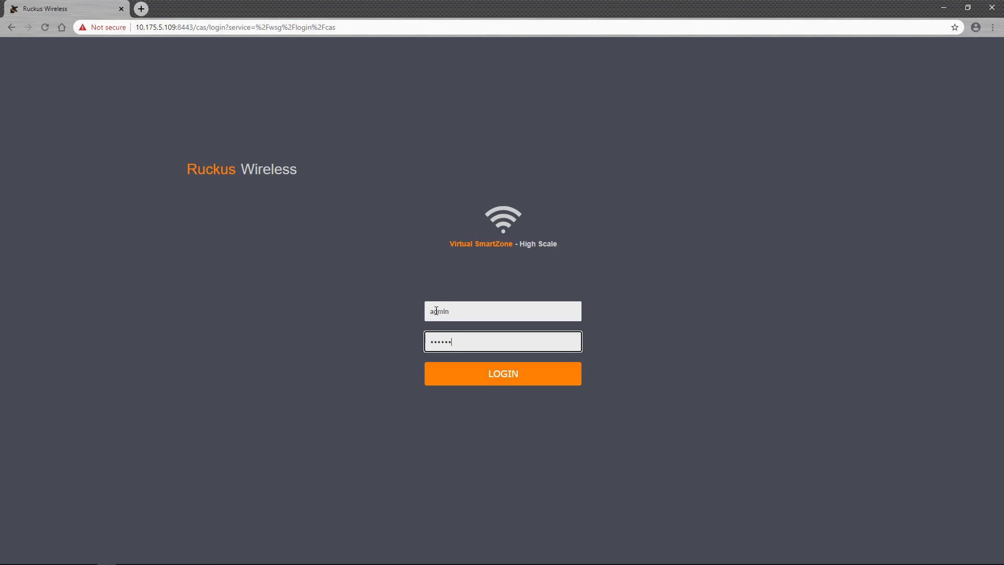
key(Return)
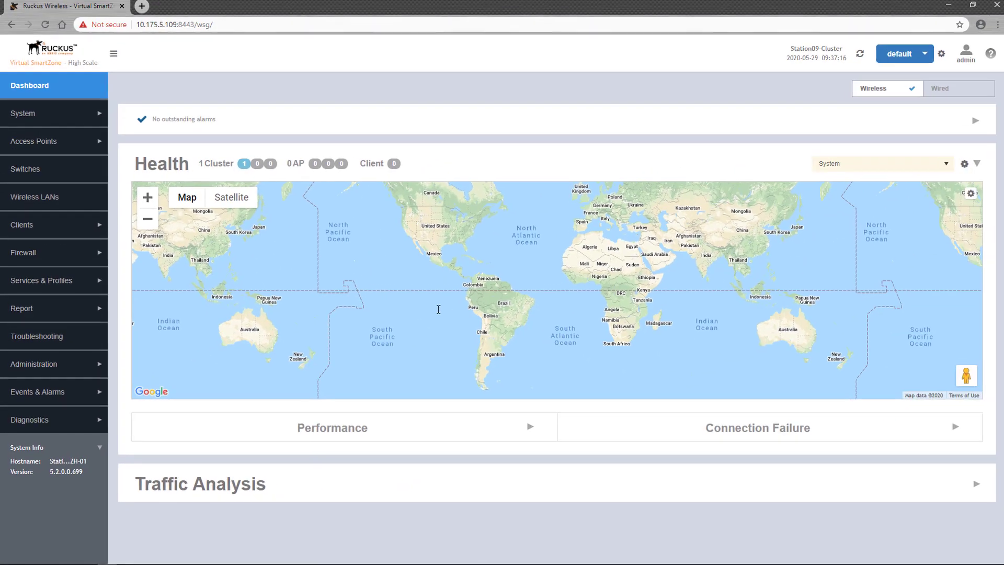
Open Firewall > L2 Access Control, filter to MSP-Domain-01, and start creating a new policy.
click(80, 260)
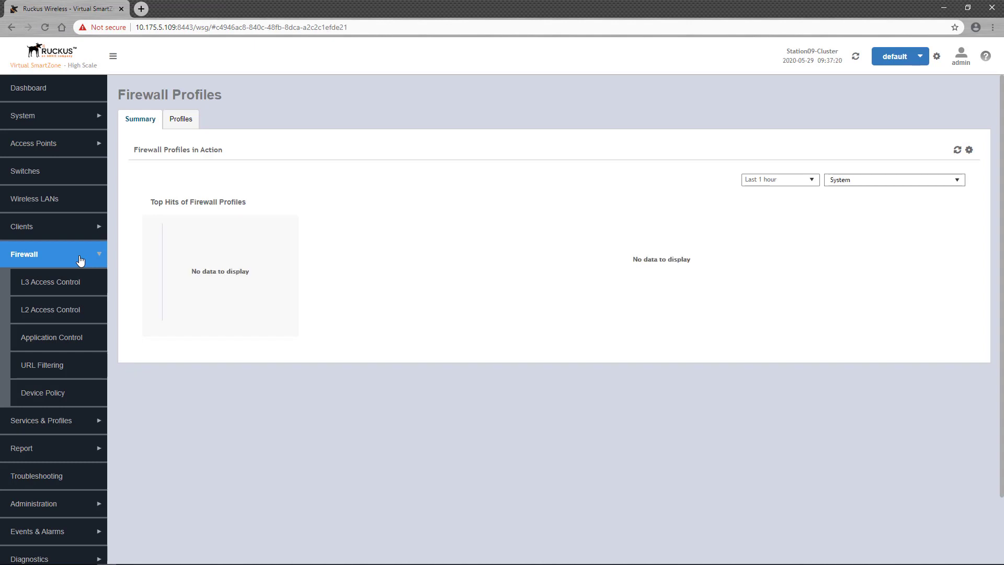
click(70, 314)
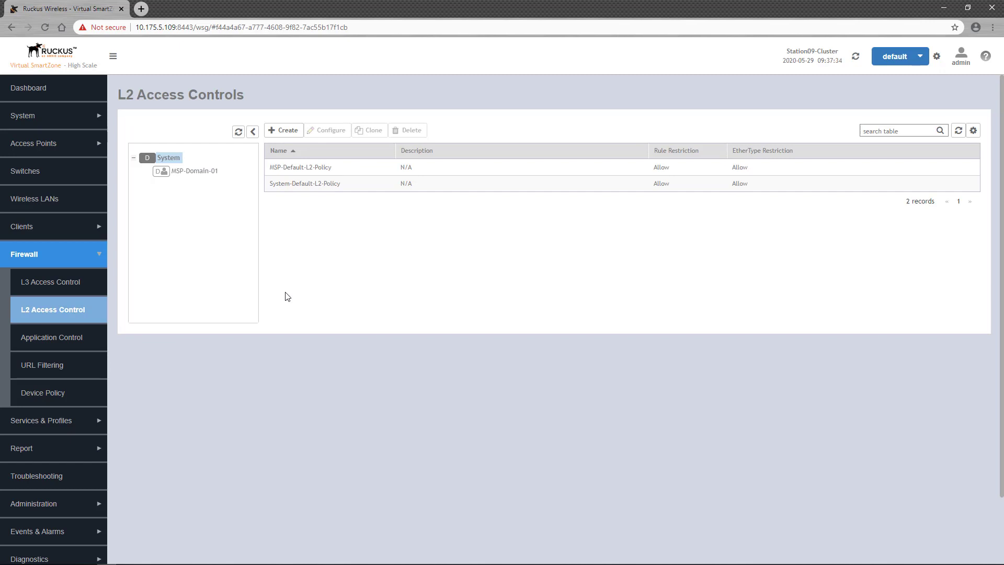
click(193, 175)
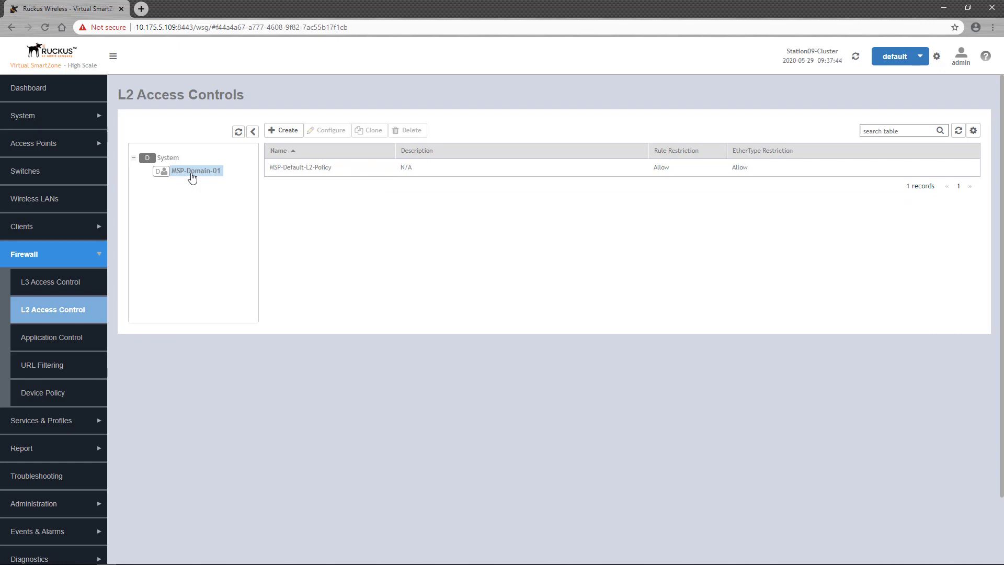
click(285, 141)
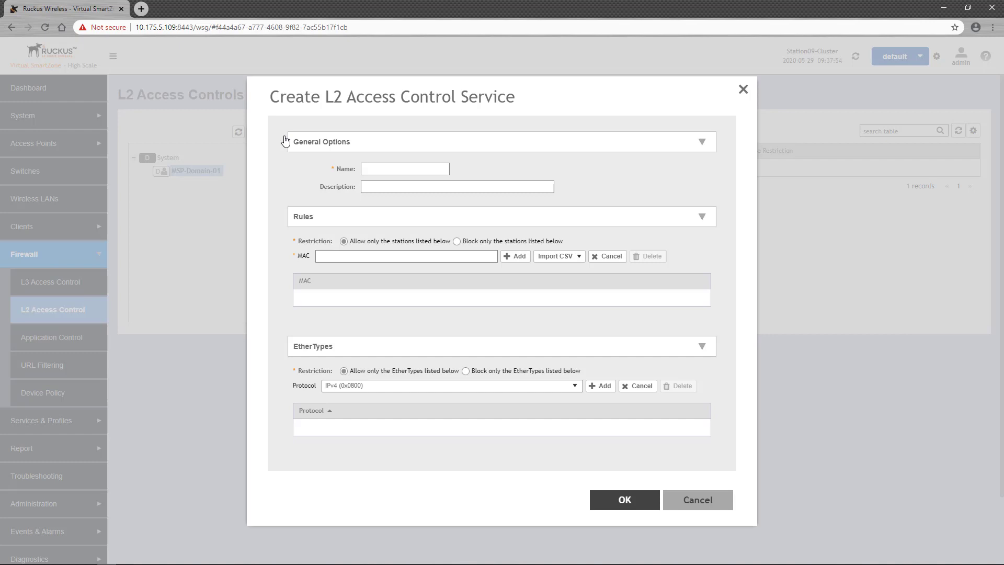
Name the policy 'Scanner L2 Policy' and keep 'Allow only the stations listed below'.
click(375, 169)
text(Scanner L2 Policy)
click(458, 242)
click(345, 242)
Add MAC 12:34:56:78:90:ab to the allowed-stations list.
text(12:34:56:78:90:ab)
click(507, 261)
click(580, 257)
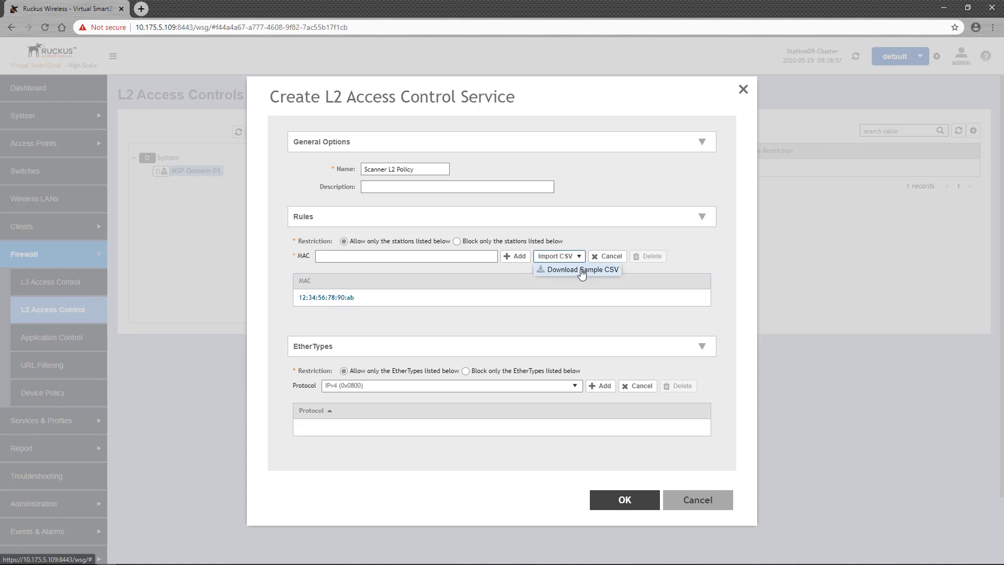
Import MACs from mac-addresses.csv, then delete the 12:ab:34:cd:56:ef entry.
click(673, 270)
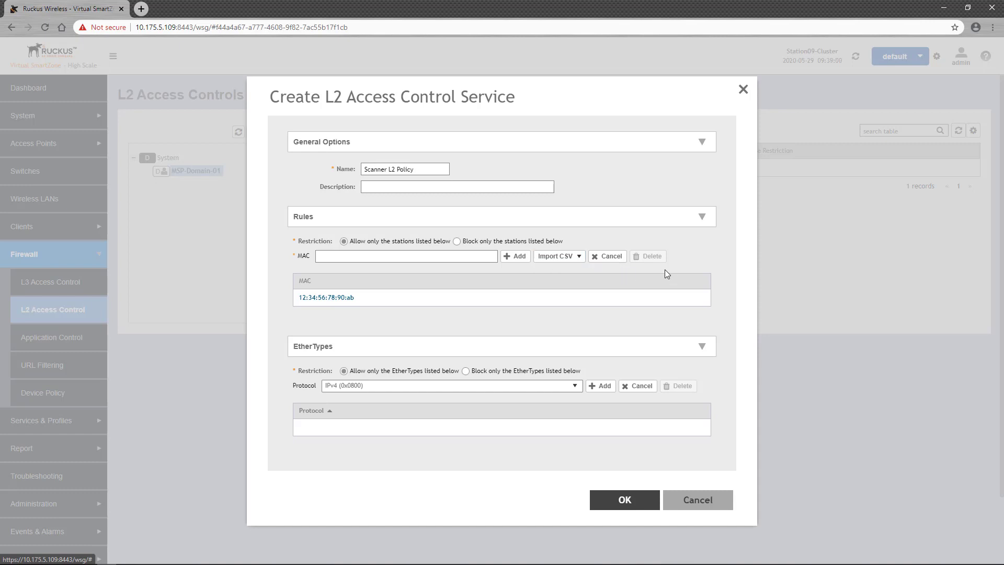
click(548, 256)
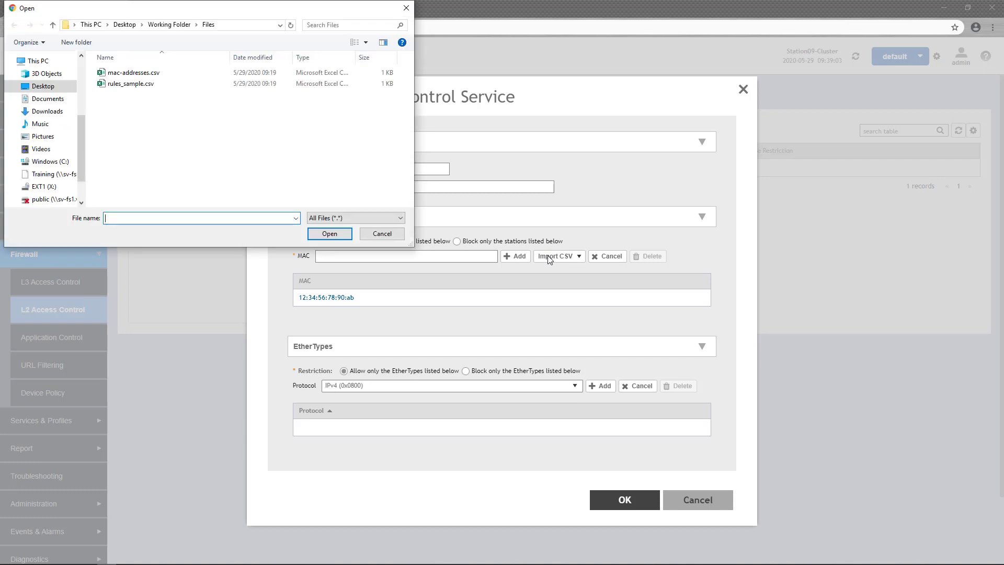
click(139, 75)
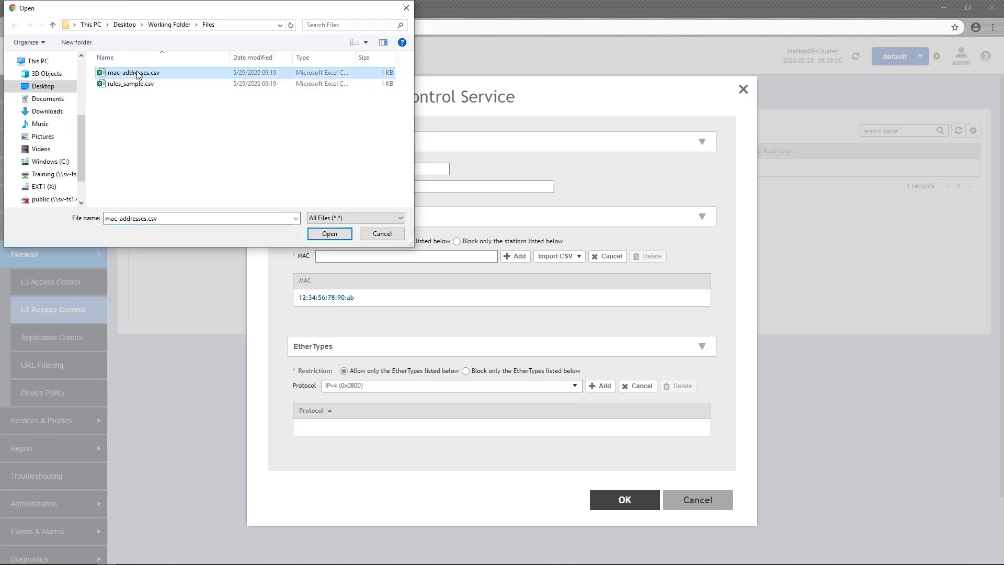
click(335, 237)
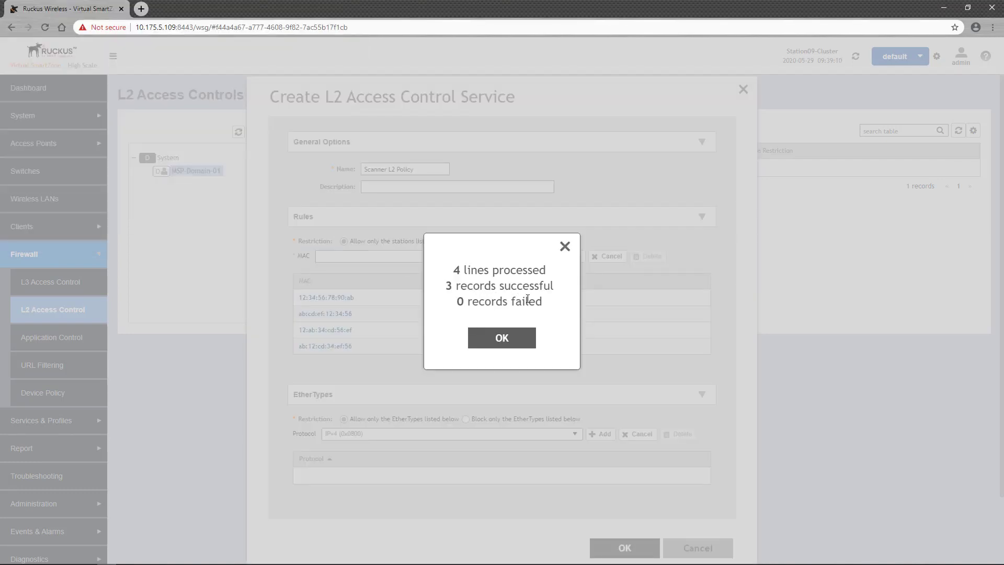
click(512, 343)
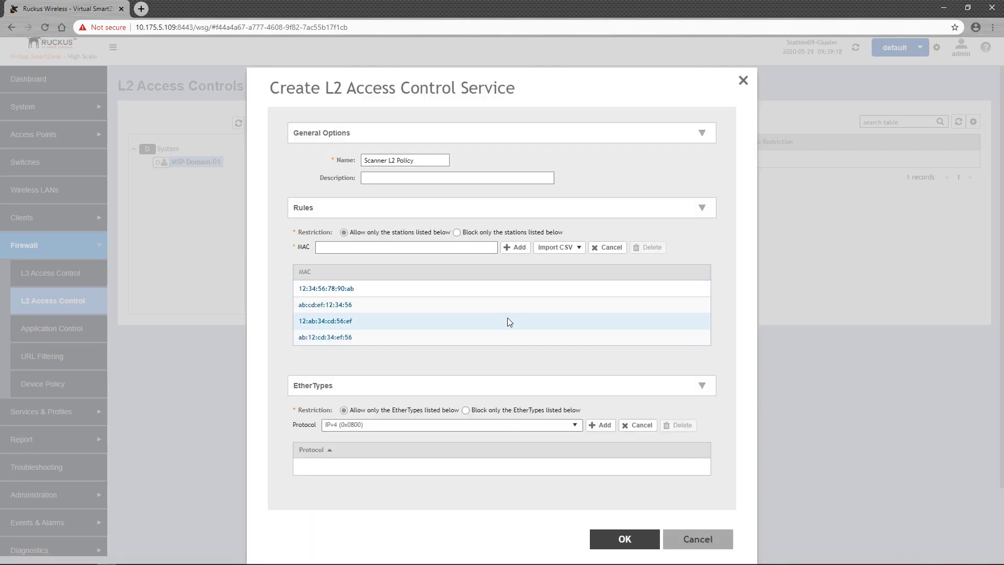
click(508, 320)
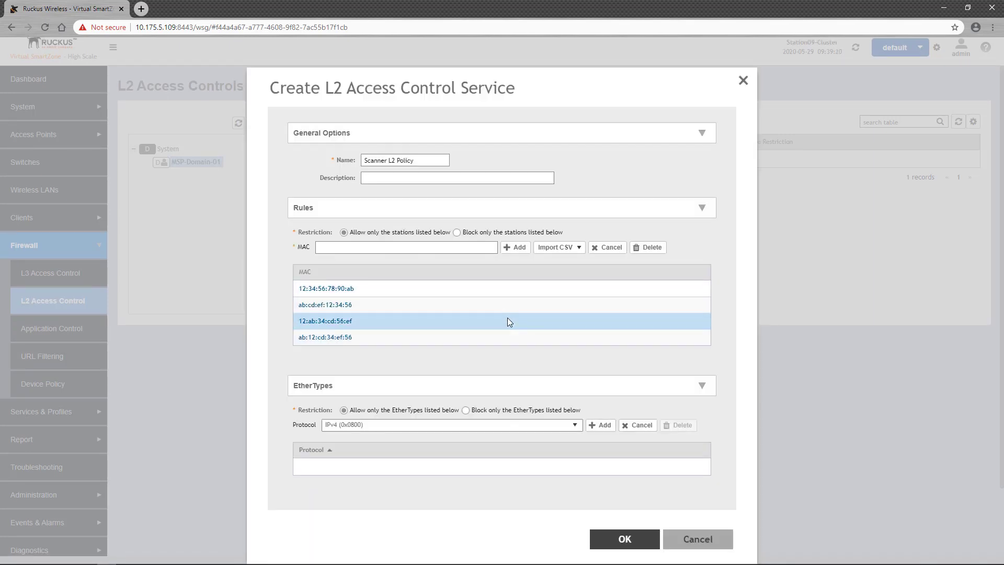
click(644, 248)
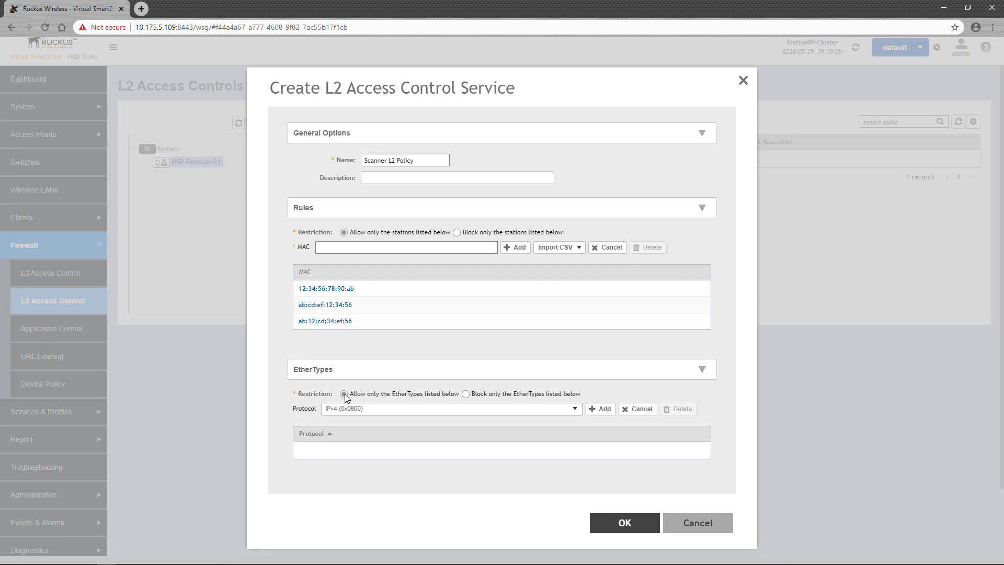
Add IPv6 (0x86DD) to the blocked EtherTypes and save Scanner L2 Policy.
click(466, 395)
click(465, 395)
click(576, 411)
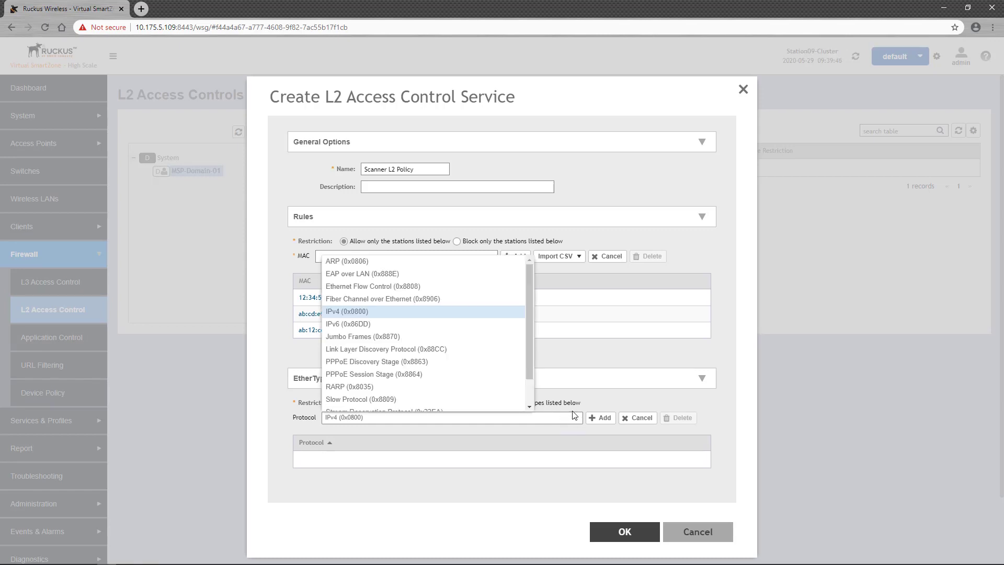
drag(529, 354, 528, 328)
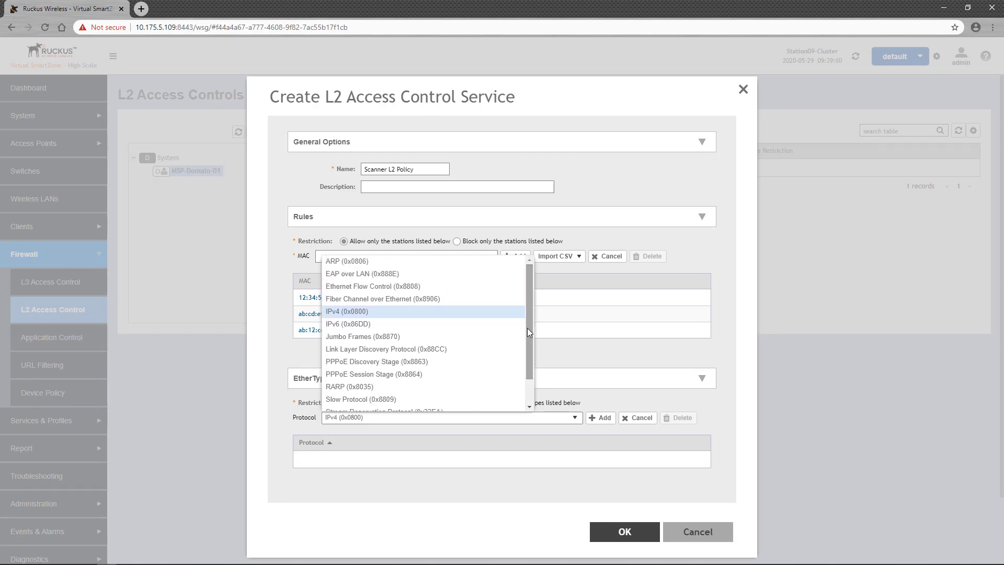
click(423, 324)
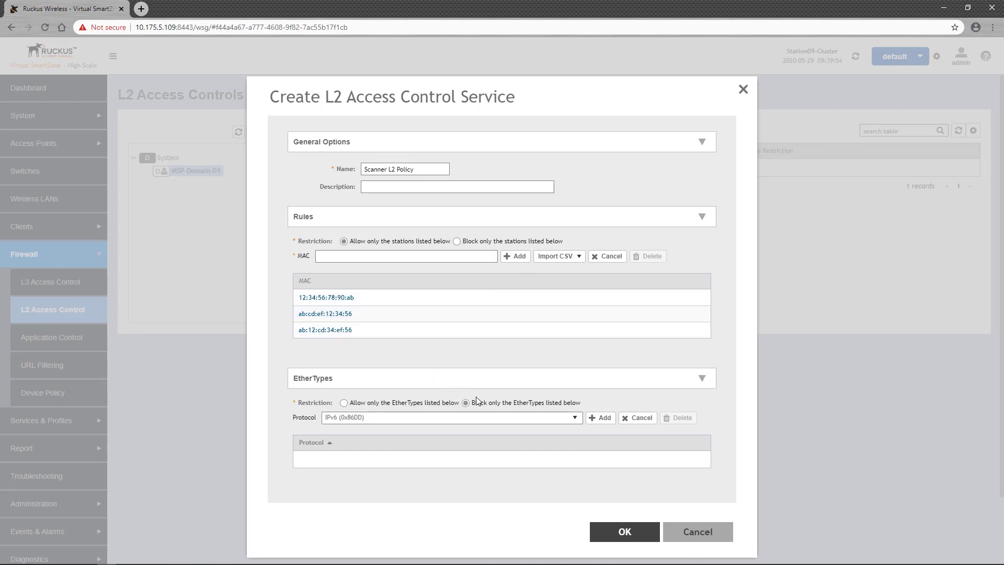
click(603, 421)
click(625, 531)
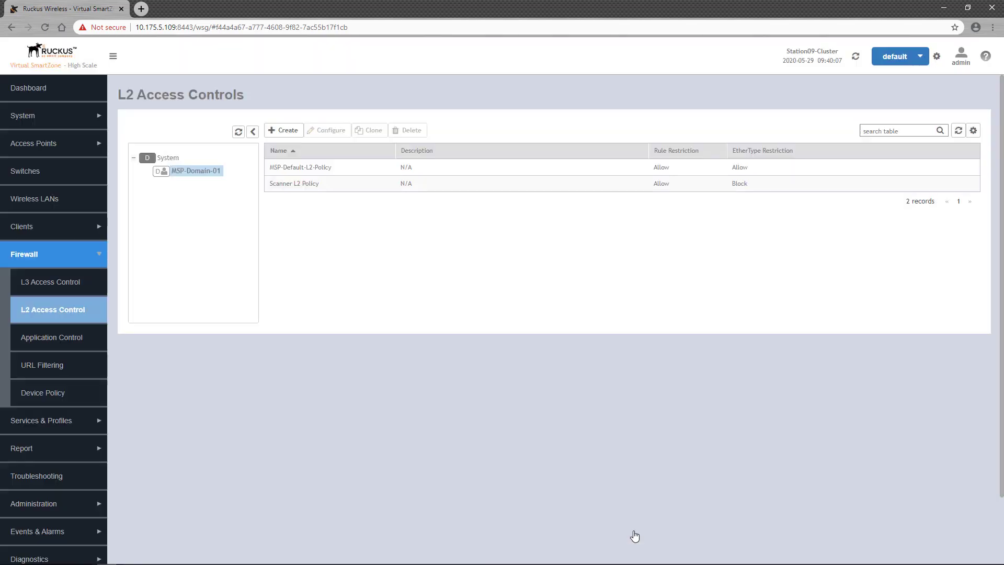
click(77, 204)
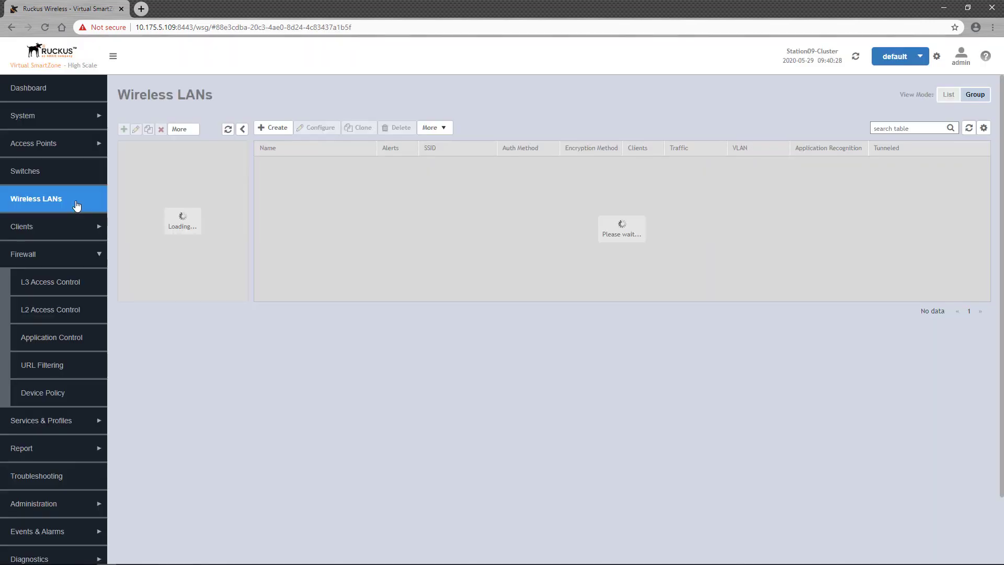
Select ScannerWLAN under MSP-Domain-01 > Customer-01-Zone and open its configuration.
click(136, 169)
click(201, 196)
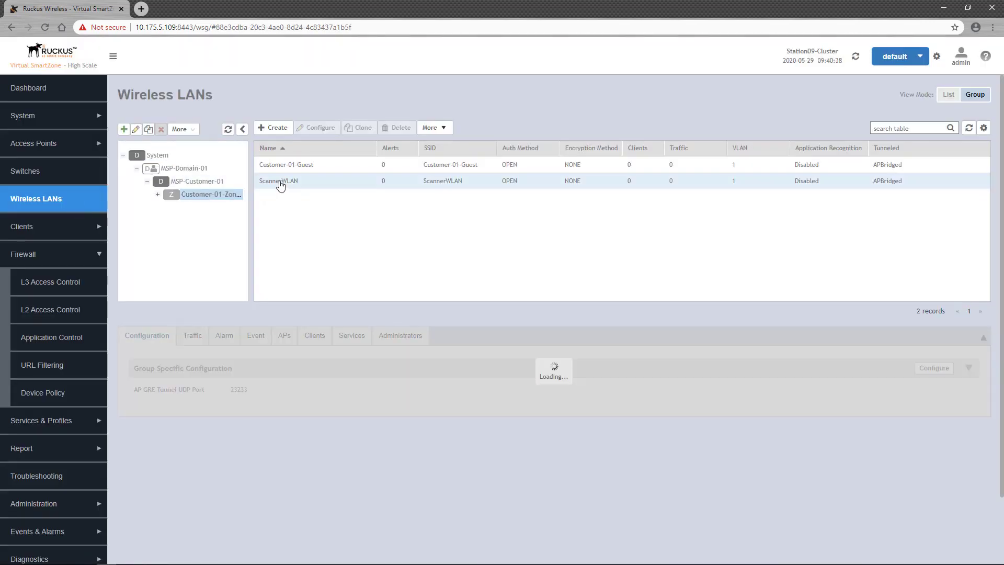
click(285, 182)
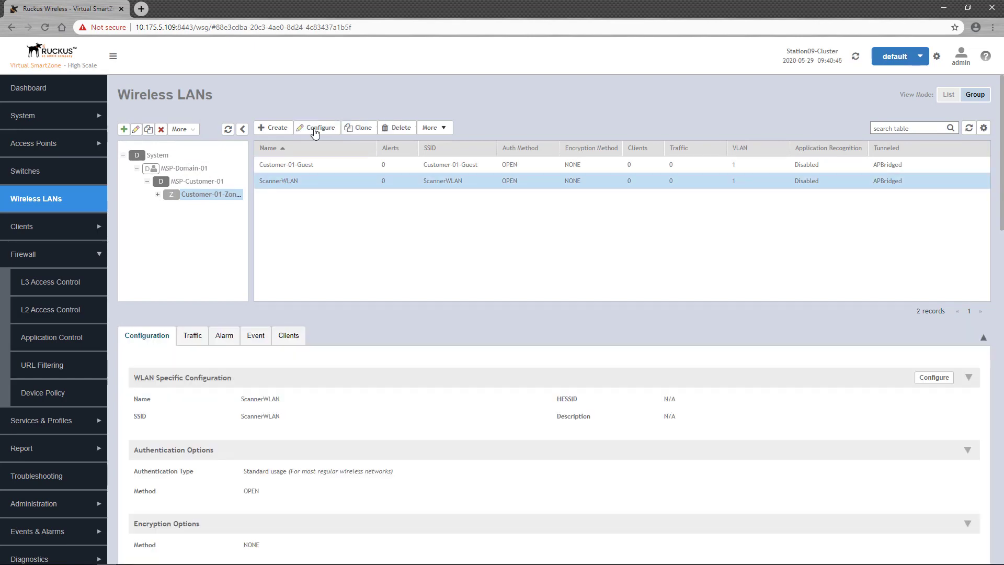
click(315, 127)
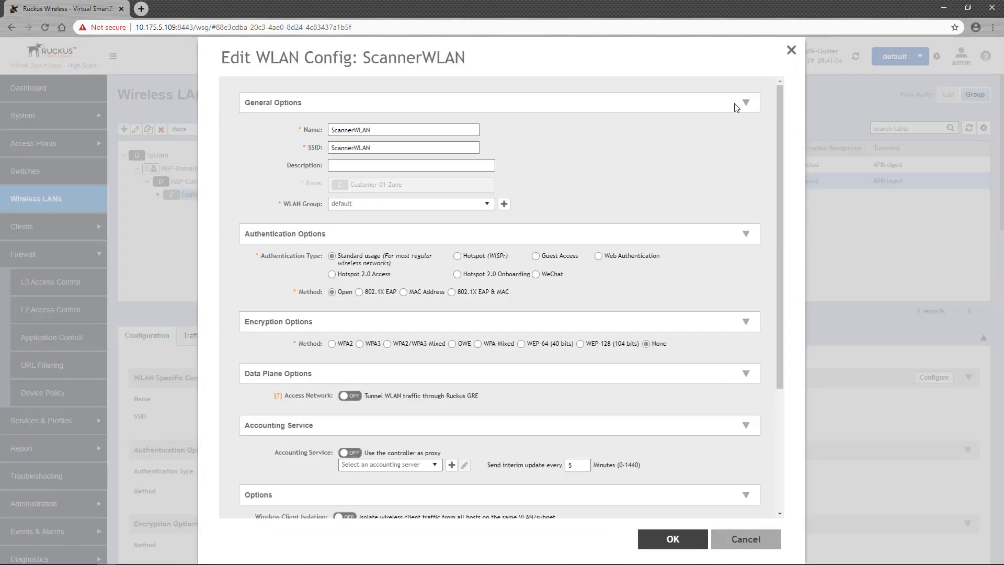
Collapse the General through Options sections, leaving only Firewall Options expanded.
click(750, 103)
click(750, 132)
click(750, 165)
click(749, 197)
click(750, 228)
click(750, 260)
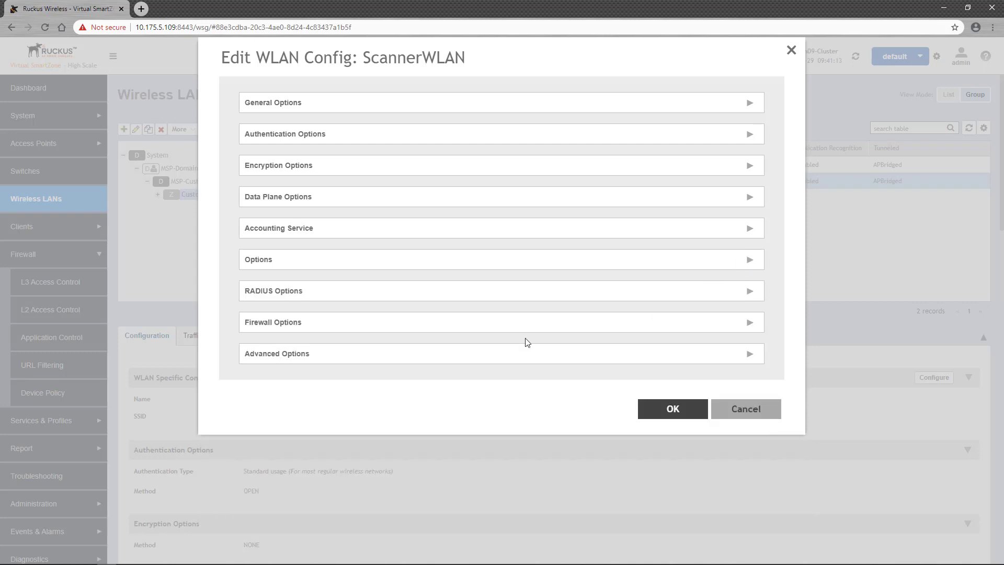
click(459, 324)
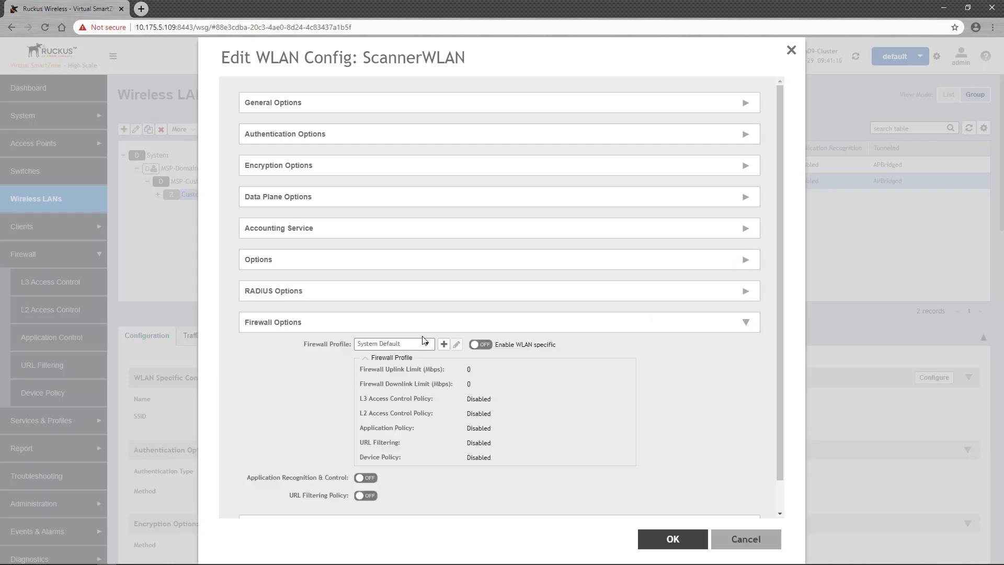
Turn on WLAN-specific firewall settings and choose Scanner L2 Policy as the L2 access control policy.
click(429, 347)
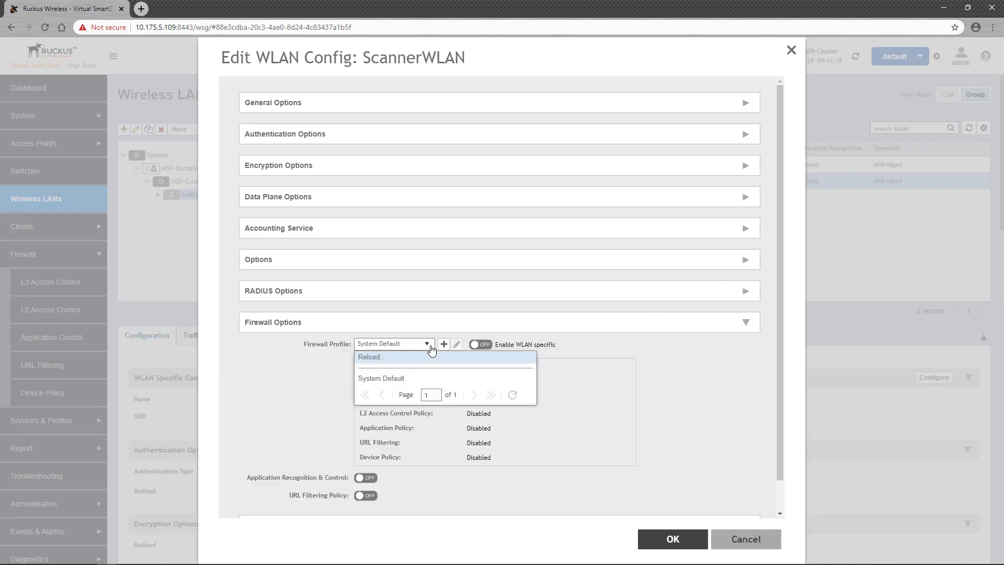
click(429, 347)
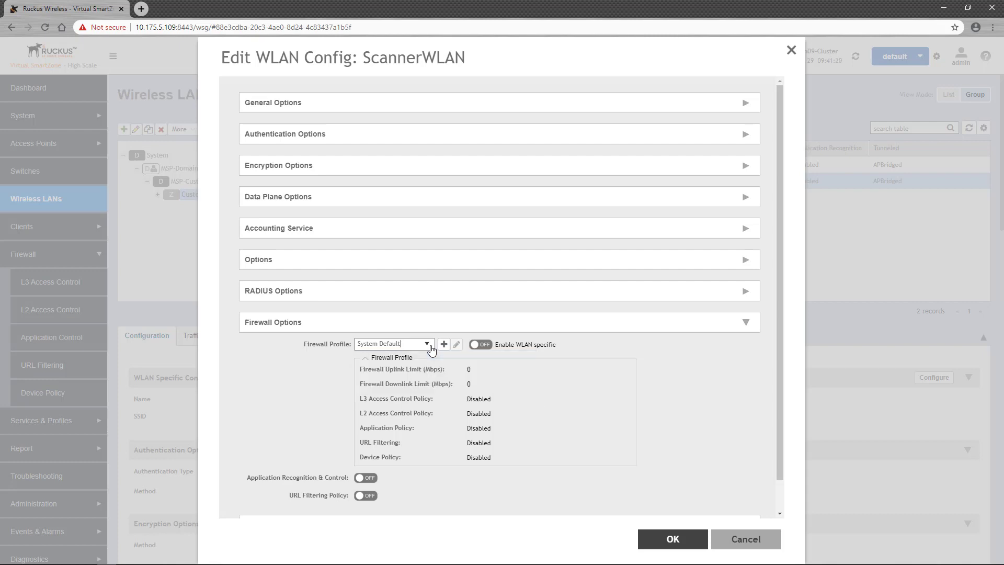
click(481, 344)
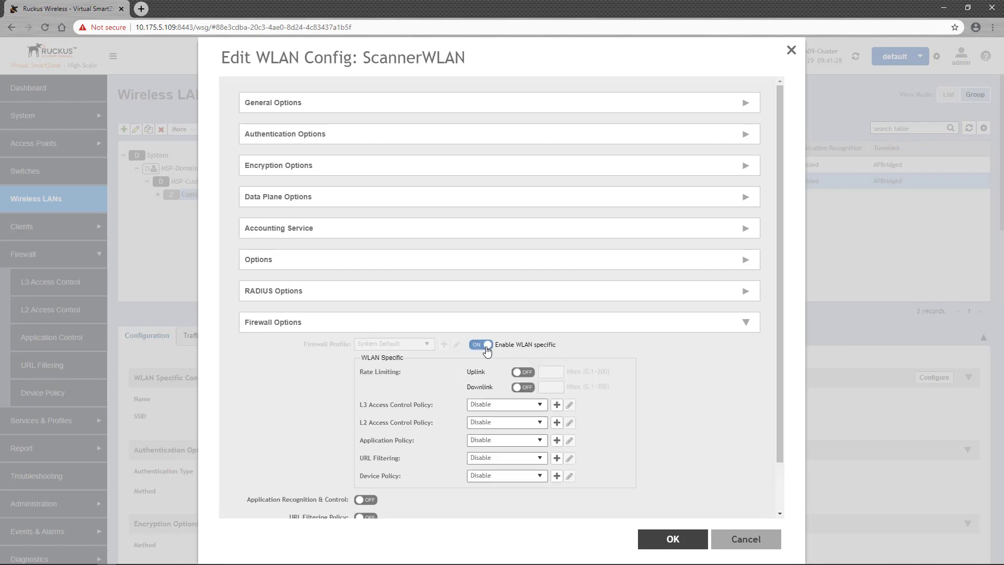
click(544, 425)
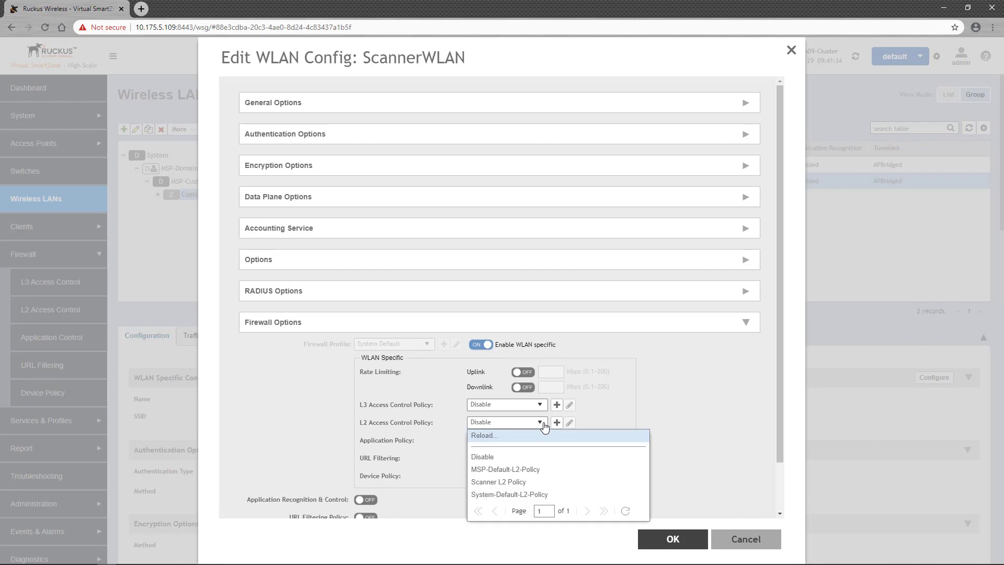
click(544, 482)
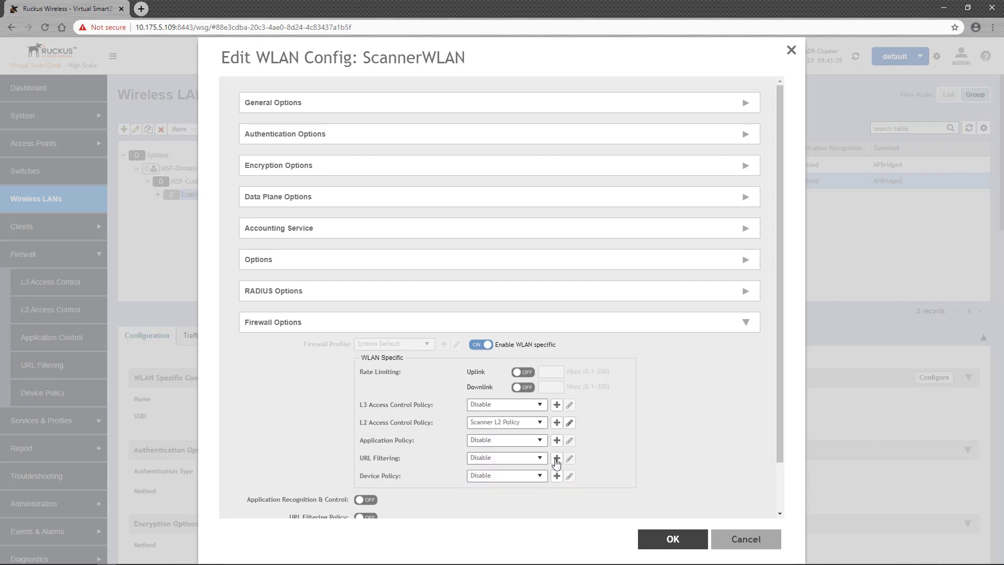
Dismiss the stray new L2 policy form, save ScannerWLAN's configuration, and reselect ScannerWLAN.
click(557, 428)
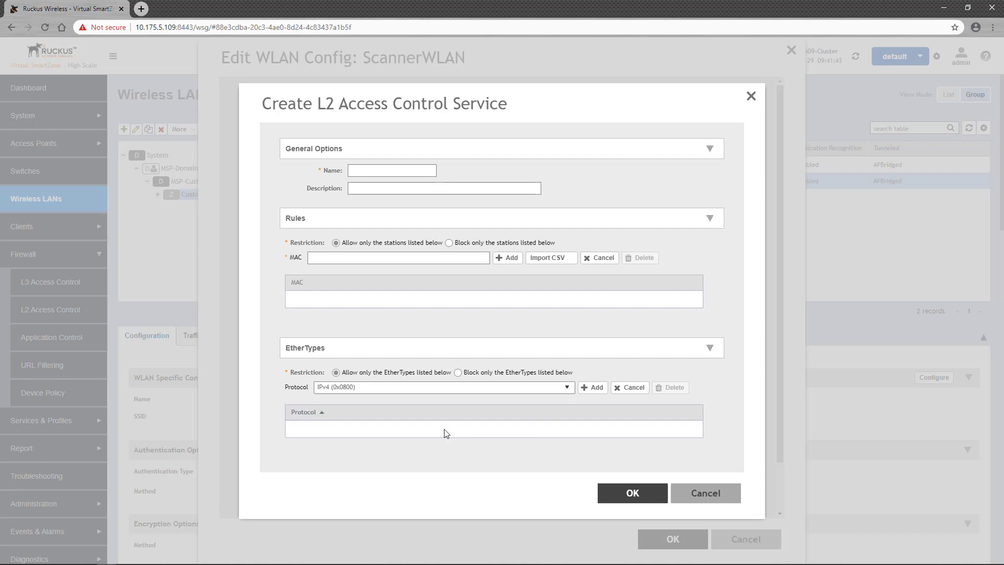
click(701, 494)
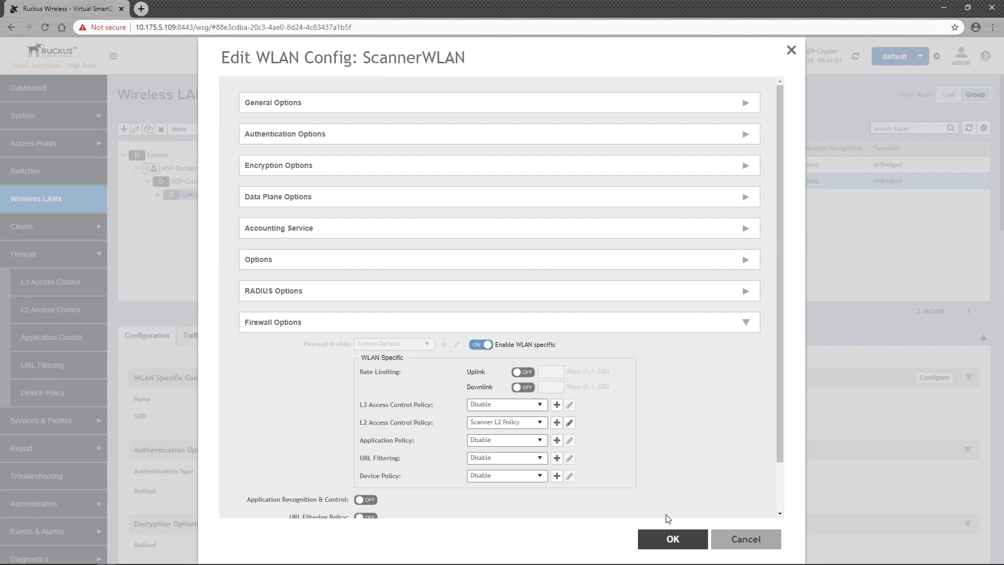
click(675, 542)
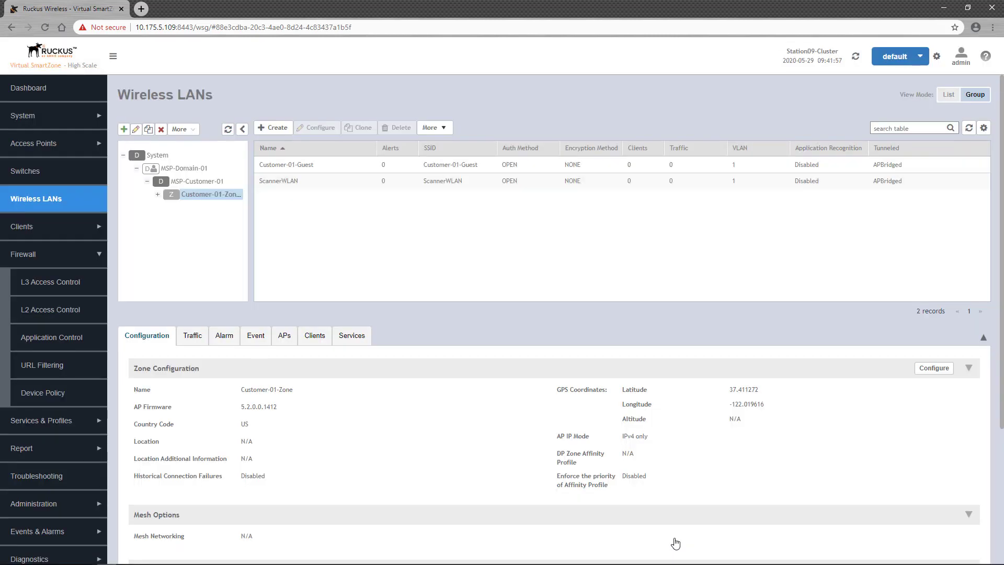
click(358, 186)
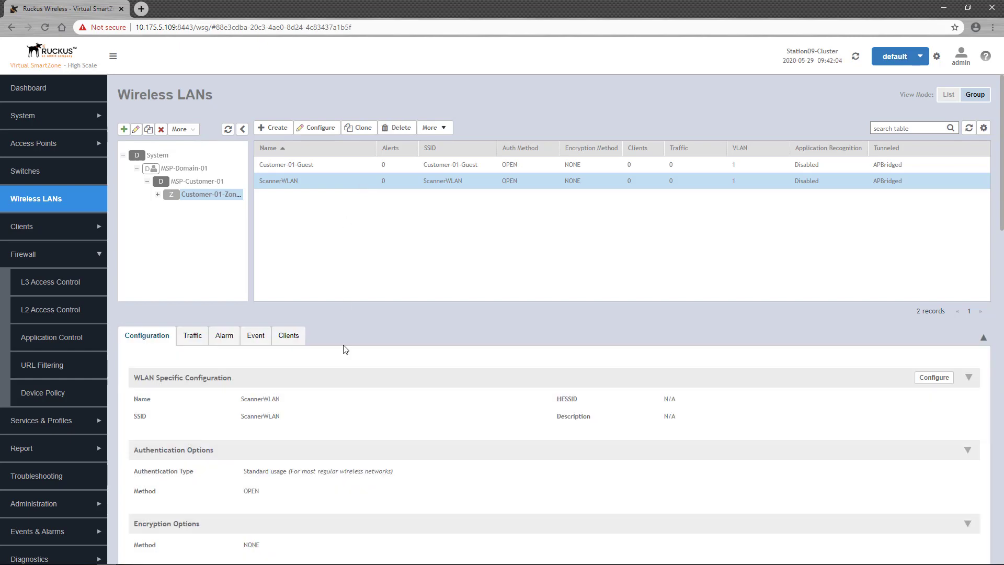